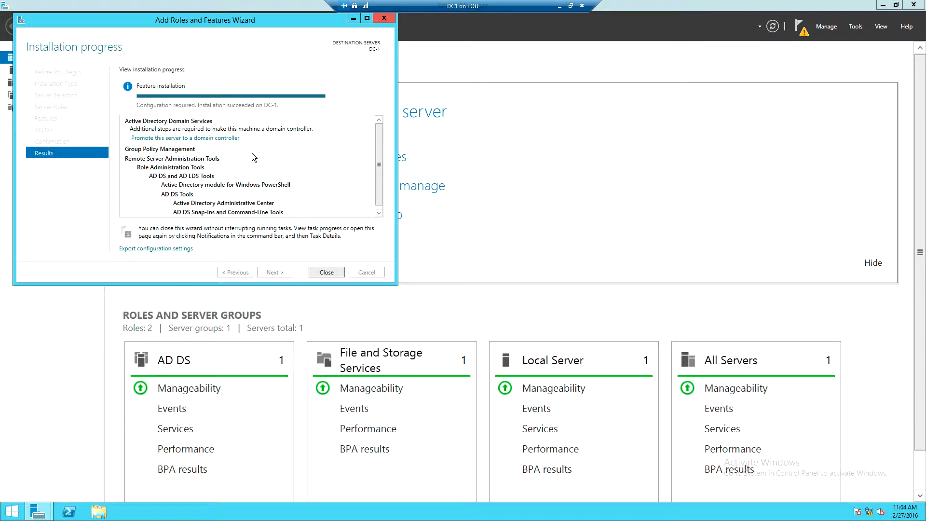
# Close the finished role installation wizard and try running DCpromo from a Command Prompt.
pyautogui.click(325, 271)
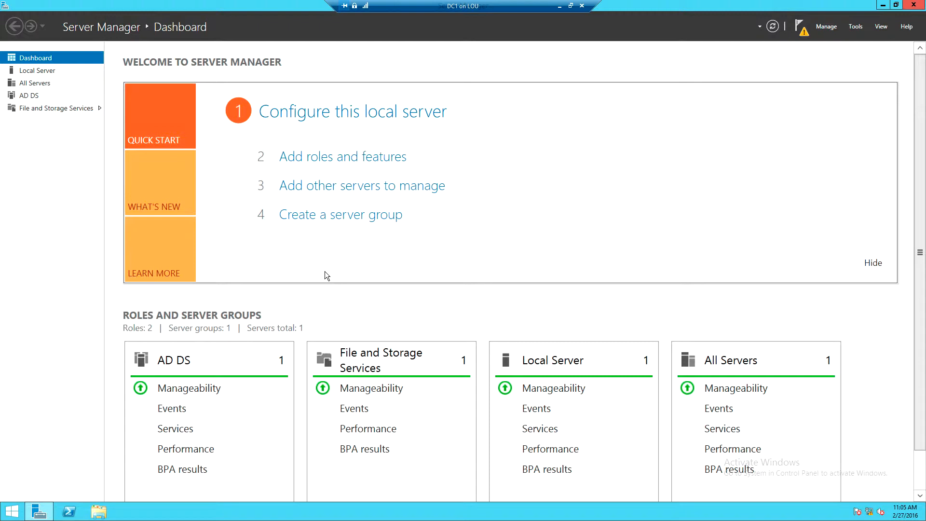
pyautogui.press('super+r')
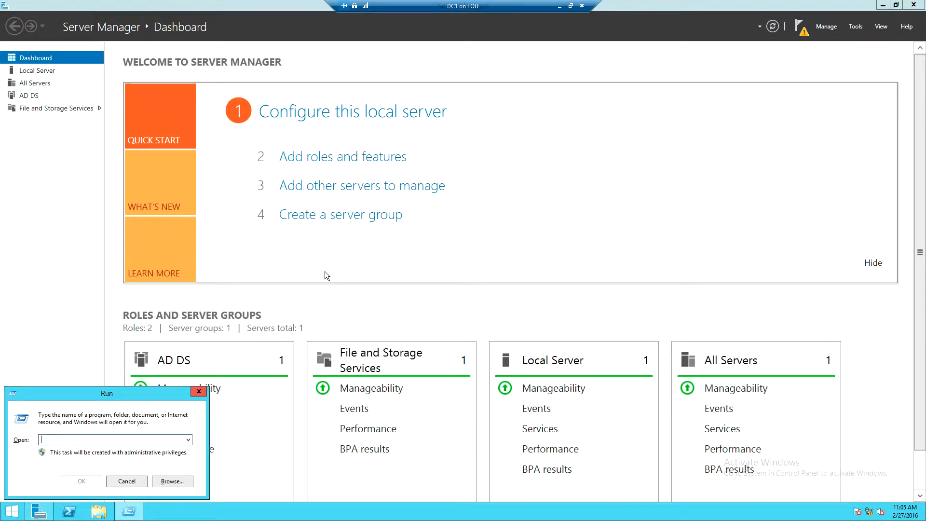
pyautogui.write('cmd')
pyautogui.press('Return')
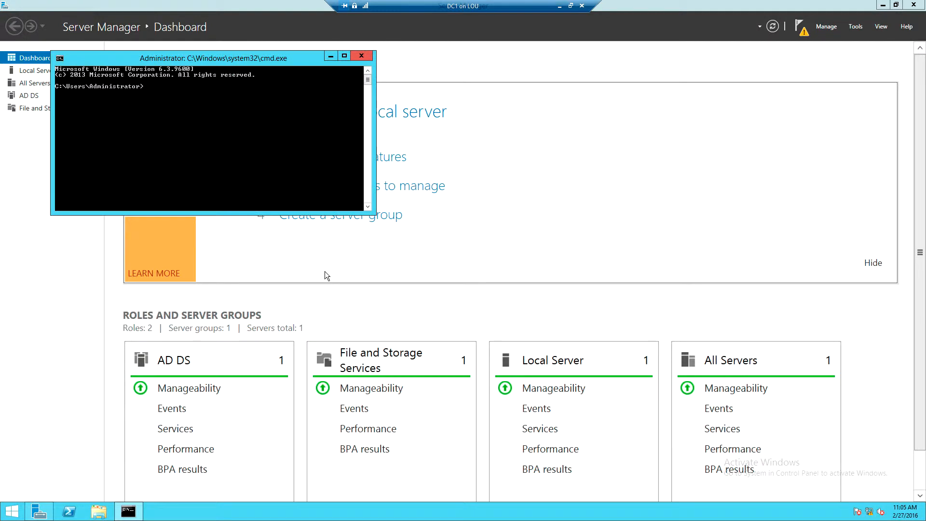
pyautogui.write('DCpromo')
pyautogui.press('Return')
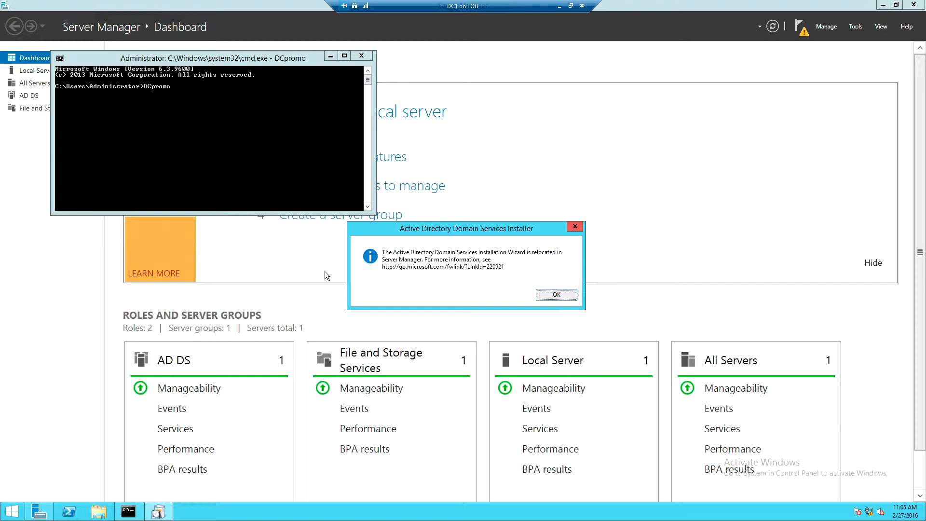
pyautogui.click(361, 56)
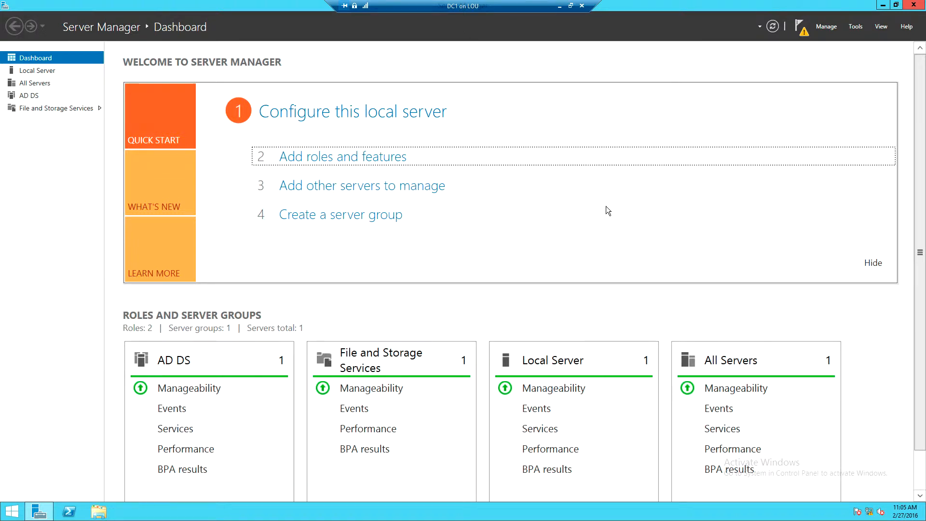
# Open a blank Notepad document and set its font size to 20.
pyautogui.click(801, 29)
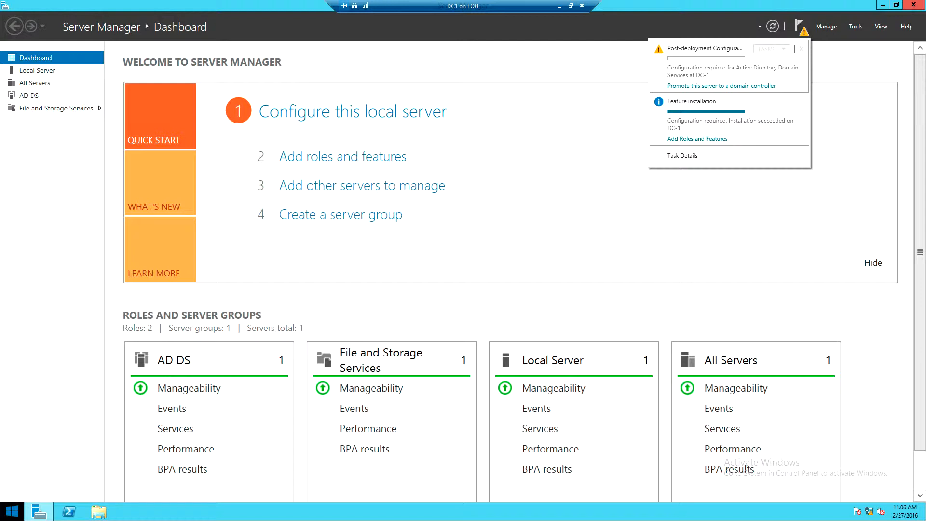
pyautogui.press('super+r')
pyautogui.write('n')
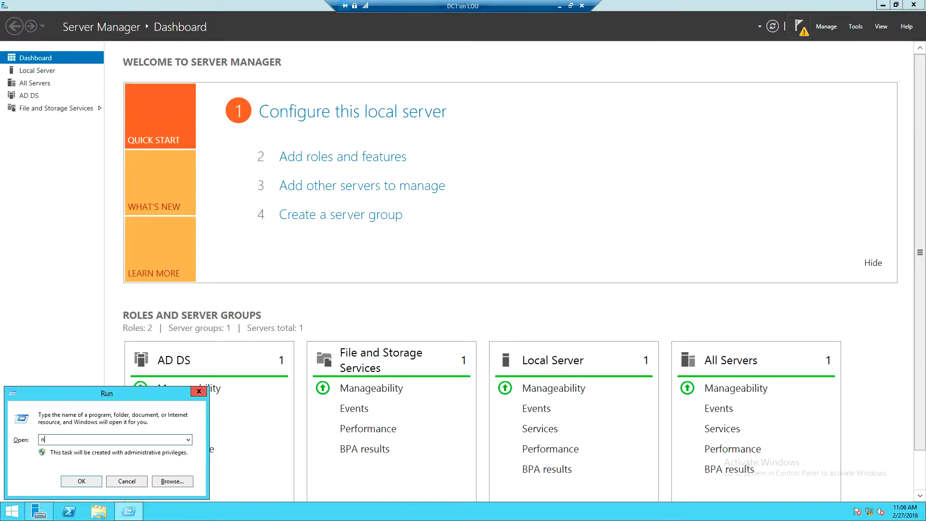
pyautogui.write('otepad')
pyautogui.press('Return')
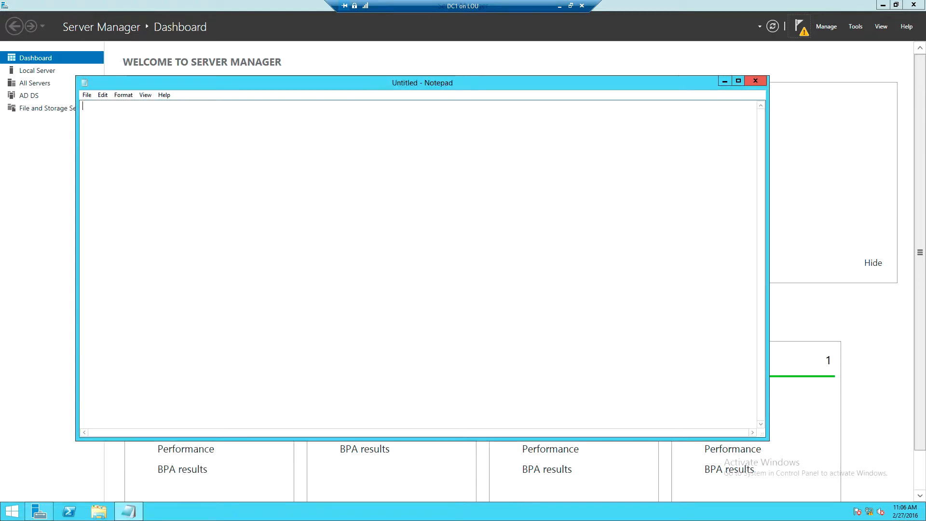
pyautogui.click(123, 94)
pyautogui.click(137, 117)
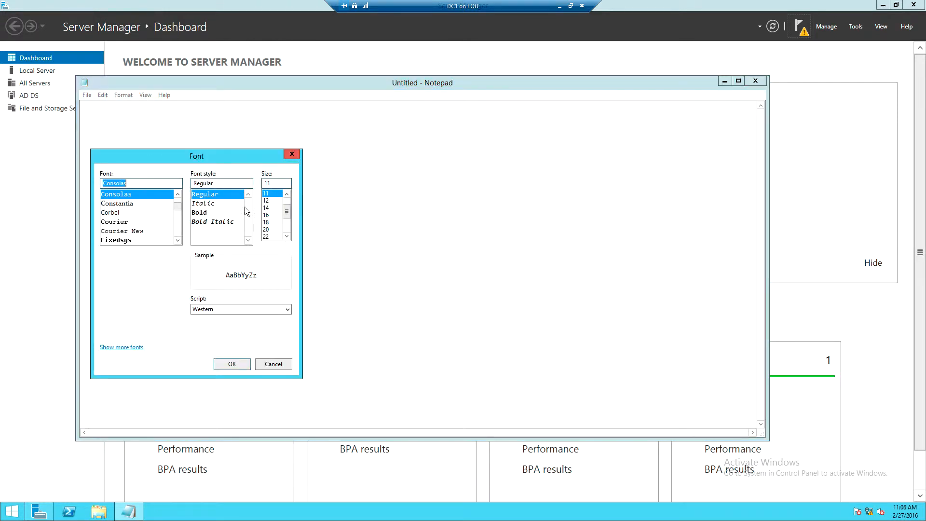
pyautogui.click(268, 230)
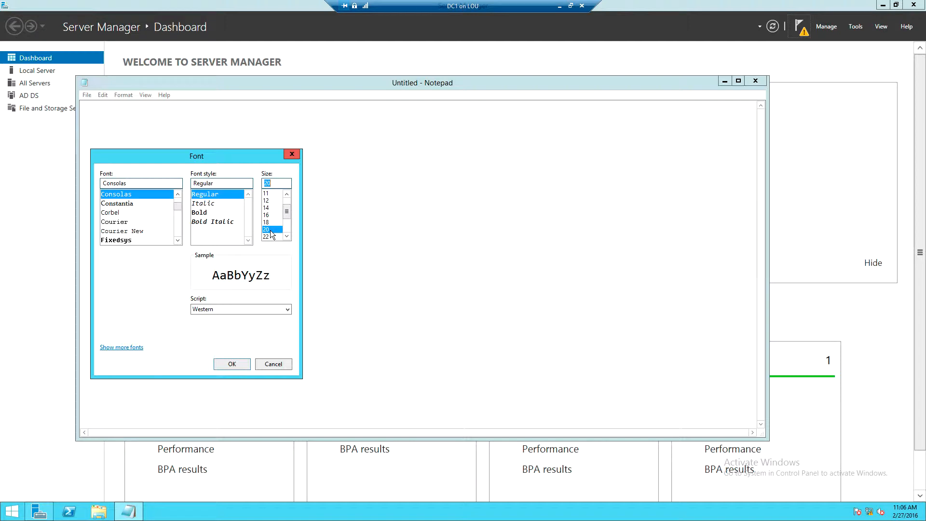
pyautogui.click(231, 366)
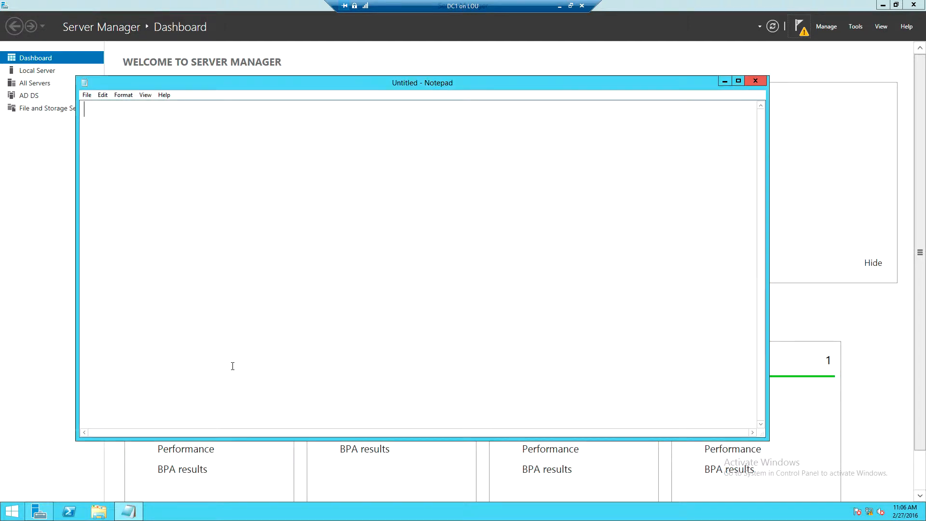
# List the terms Domain, Tree, Forest and Site on separate lines in the note.
pyautogui.write('Domain')
pyautogui.press('Return')
pyautogui.write('Tree')
pyautogui.press('Return')
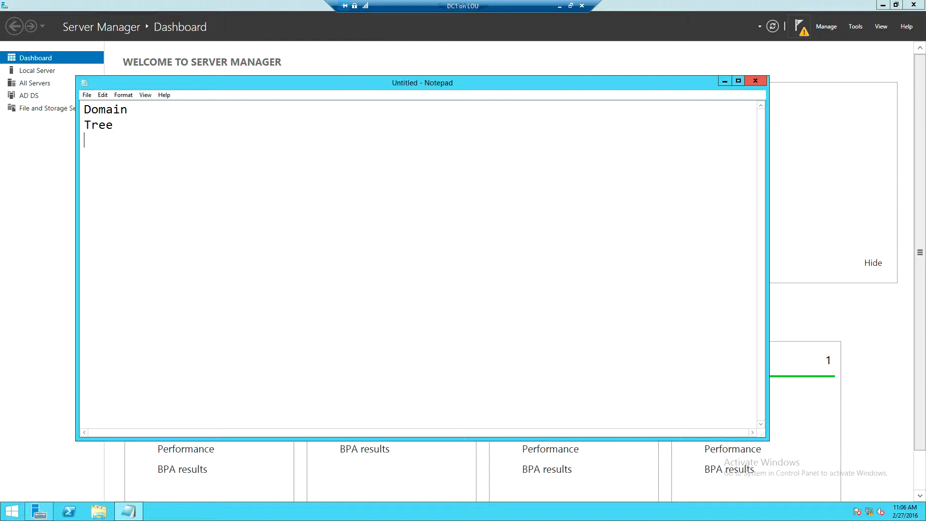
pyautogui.write('Forest')
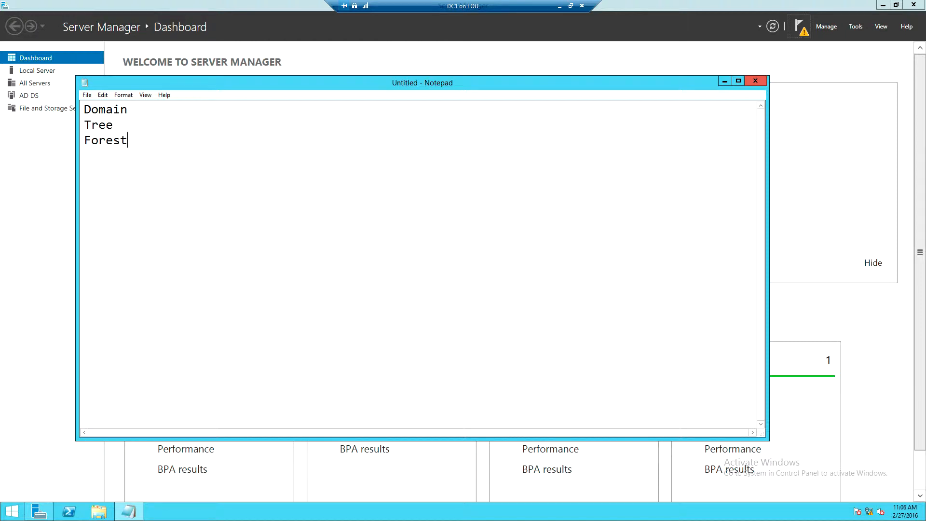
pyautogui.press('Return')
pyautogui.write('Site')
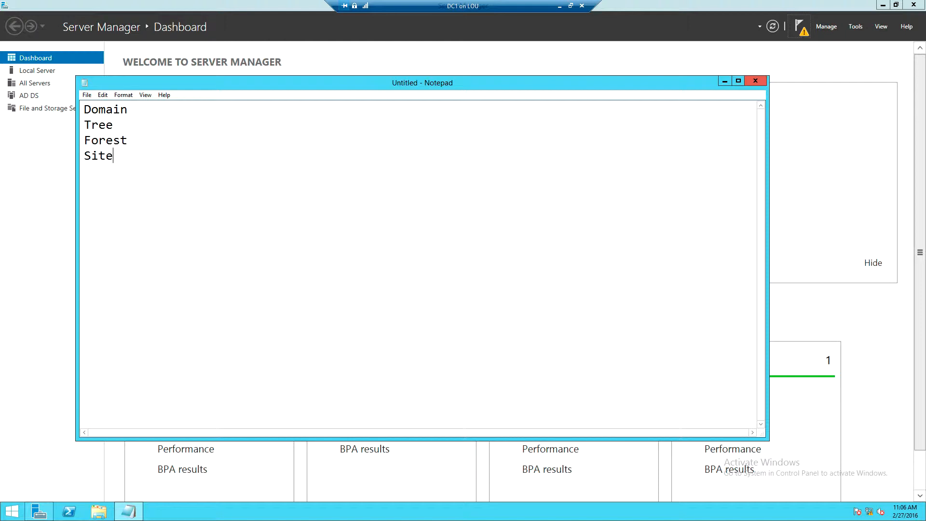
pyautogui.write('Domasi')
# Add "Domain COntoller" and "GLobal Catalog" as two further lines below Site.
pyautogui.press('BackSpace')
pyautogui.press('BackSpace')
pyautogui.write('in COntoller ')
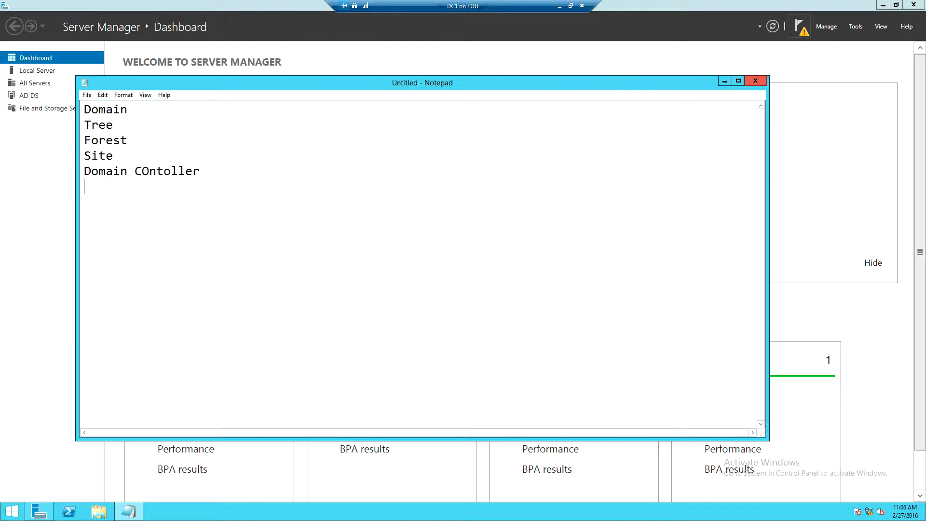
pyautogui.write('GLobal Catalog')
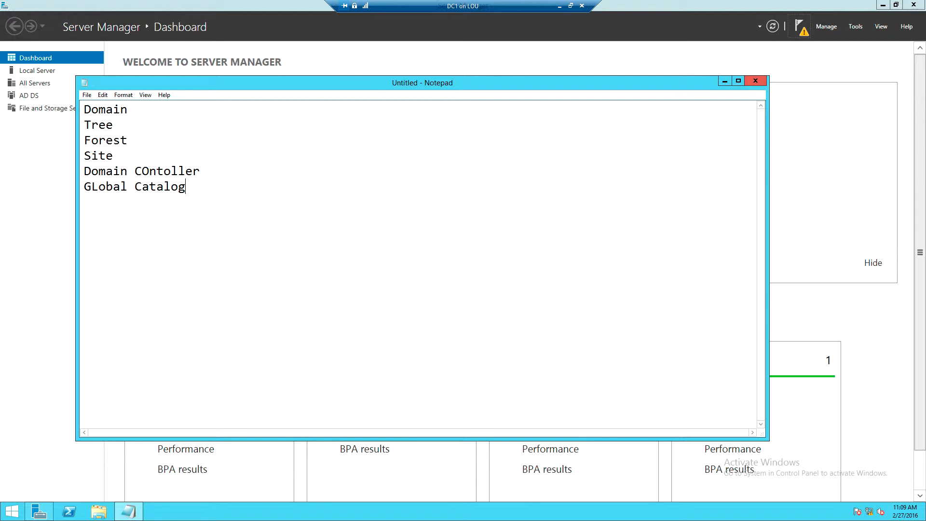
# Minimize the note and start promoting this server to a domain controller from the Server Manager notifications.
pyautogui.click(723, 81)
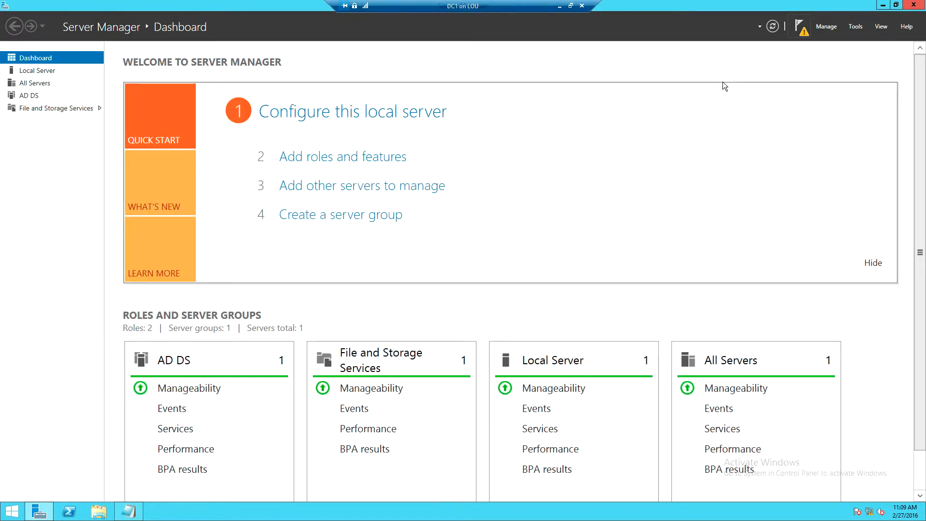
pyautogui.click(798, 31)
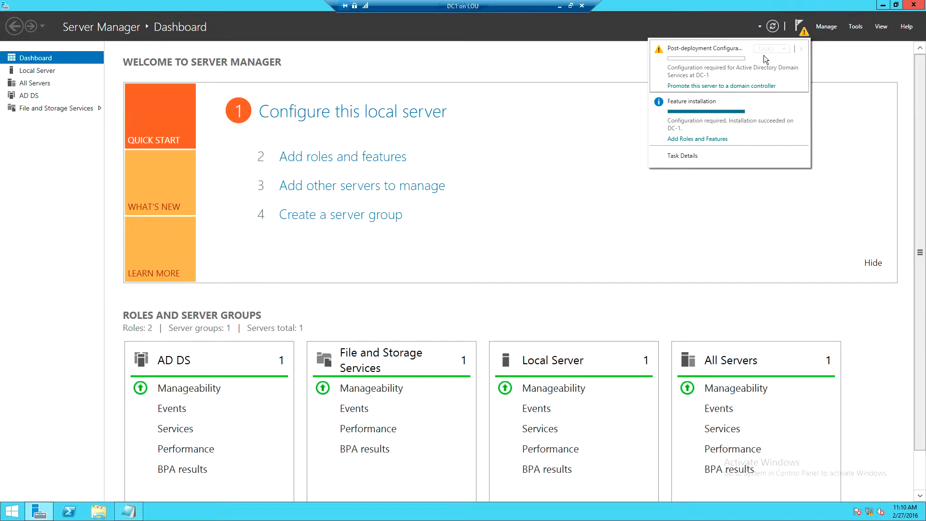
pyautogui.click(701, 87)
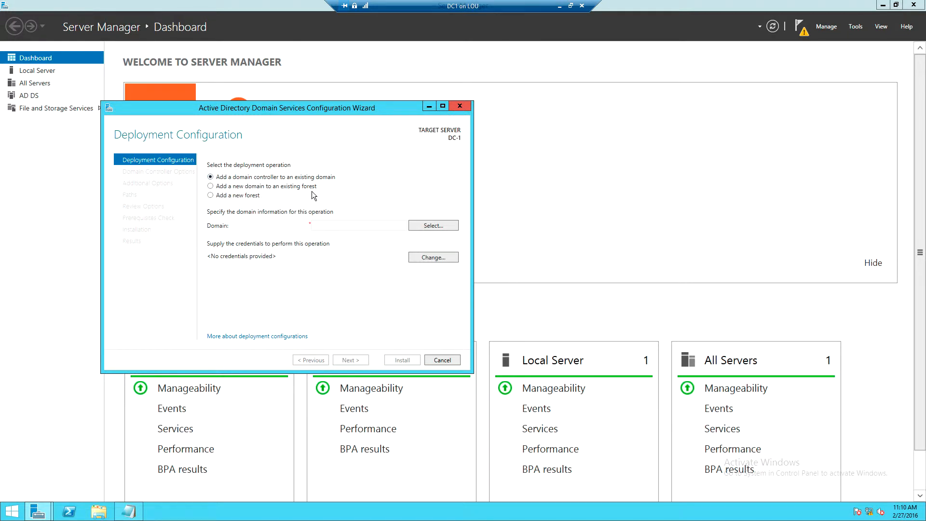
# Choose to add a new forest with the root domain name louis.com and continue to the domain controller options.
pyautogui.click(224, 196)
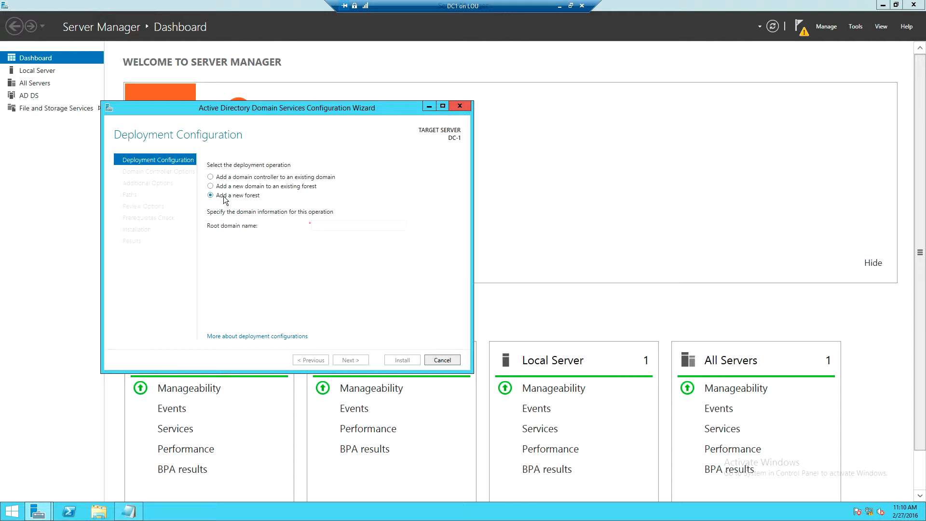
pyautogui.click(324, 226)
pyautogui.write('louis')
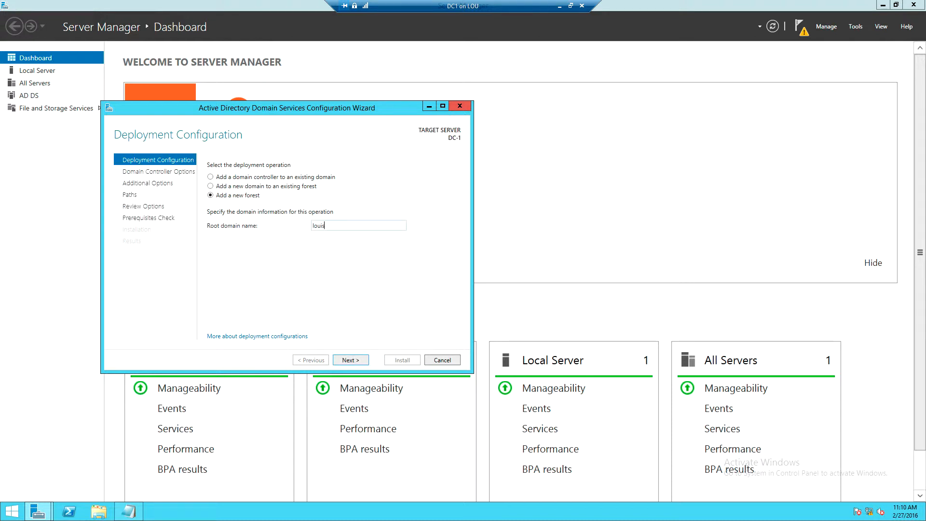
pyautogui.write('.com')
pyautogui.click(345, 358)
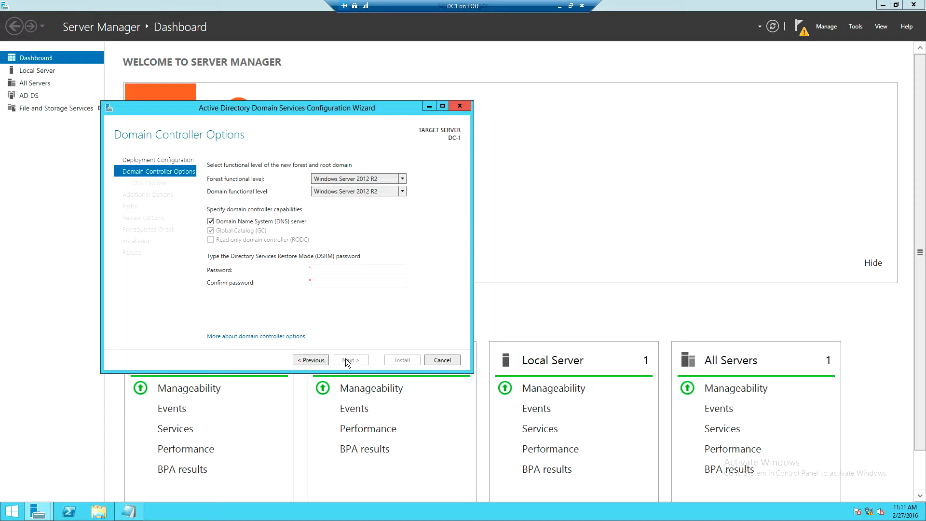
# Select Windows Server 2012 R2 as the forest functional level and keep the DNS server capability enabled.
pyautogui.click(360, 181)
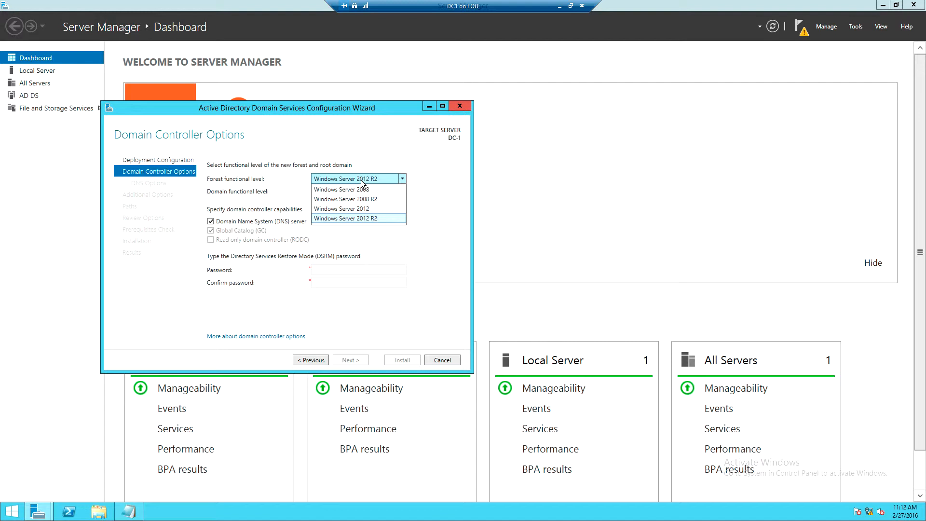
pyautogui.click(350, 218)
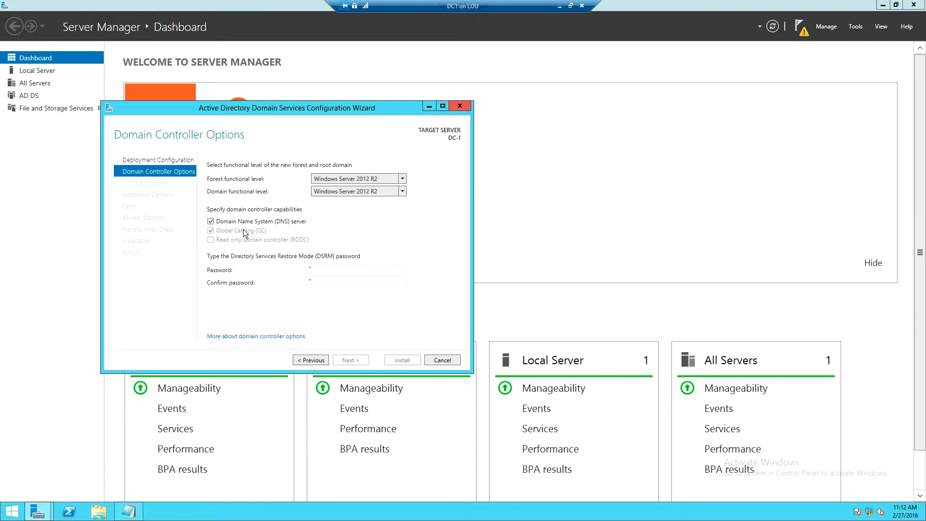
pyautogui.click(211, 221)
# Enter and confirm the Directory Services Restore Mode password, and continue to the DNS options.
pyautogui.write('P•••••••••')
pyautogui.press('Tab')
pyautogui.moveTo(347, 271); pyautogui.dragTo(271, 273)
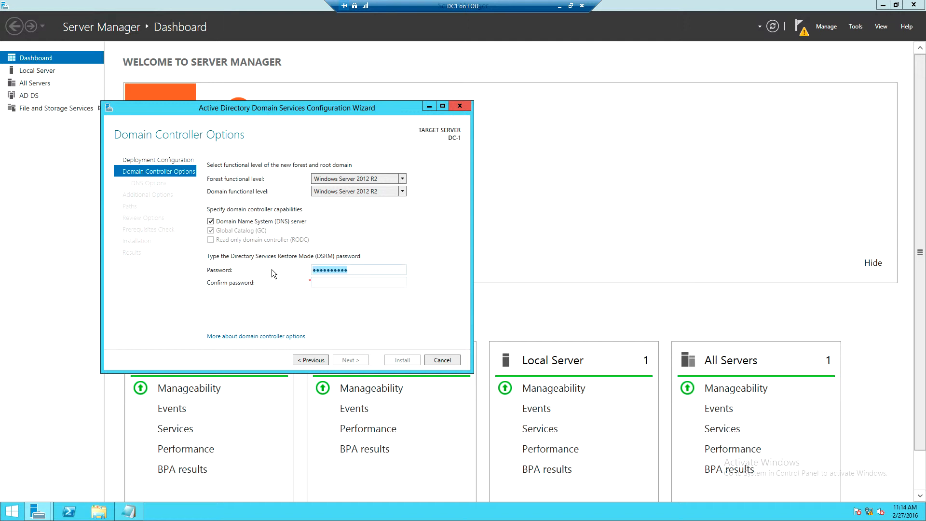
pyautogui.write('••••••••')
pyautogui.press('Tab')
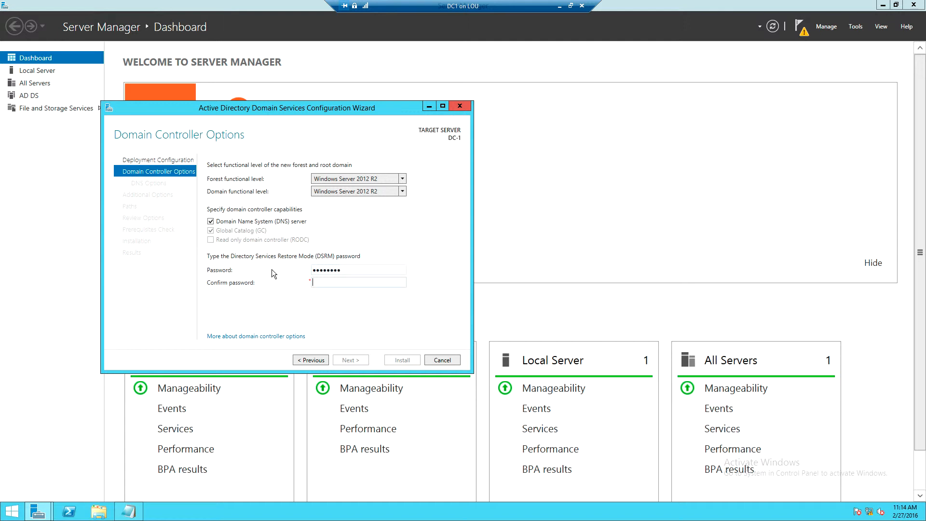
pyautogui.write('••••••••')
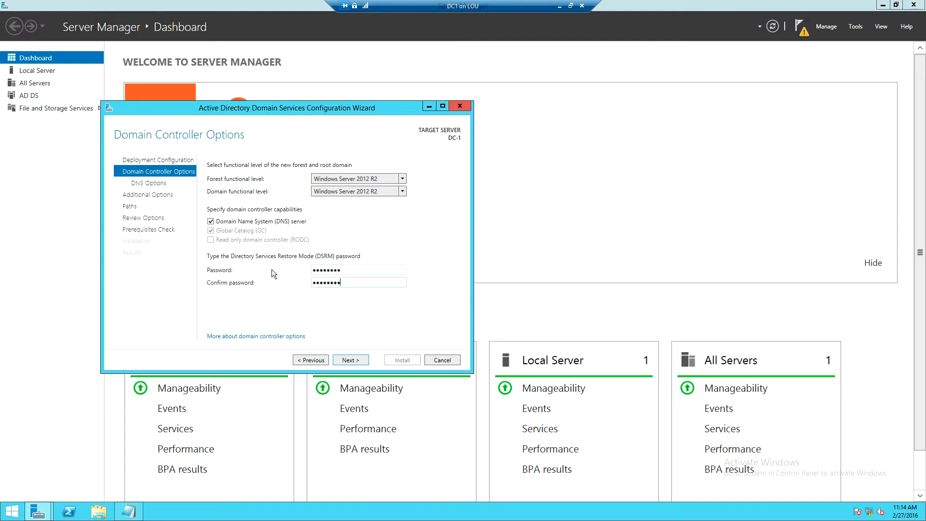
pyautogui.click(346, 361)
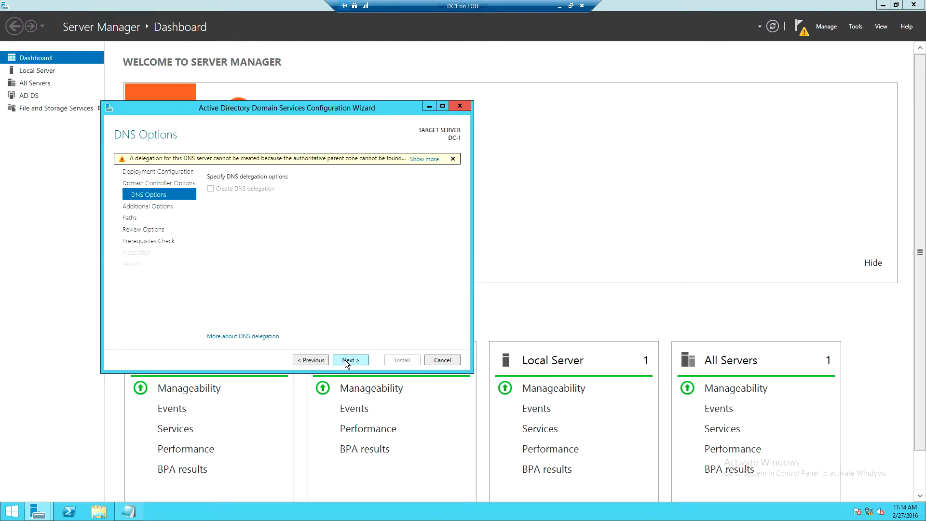
# Accept the default DNS options, the NetBIOS domain name and the database, log and SYSVOL folder paths.
pyautogui.click(347, 360)
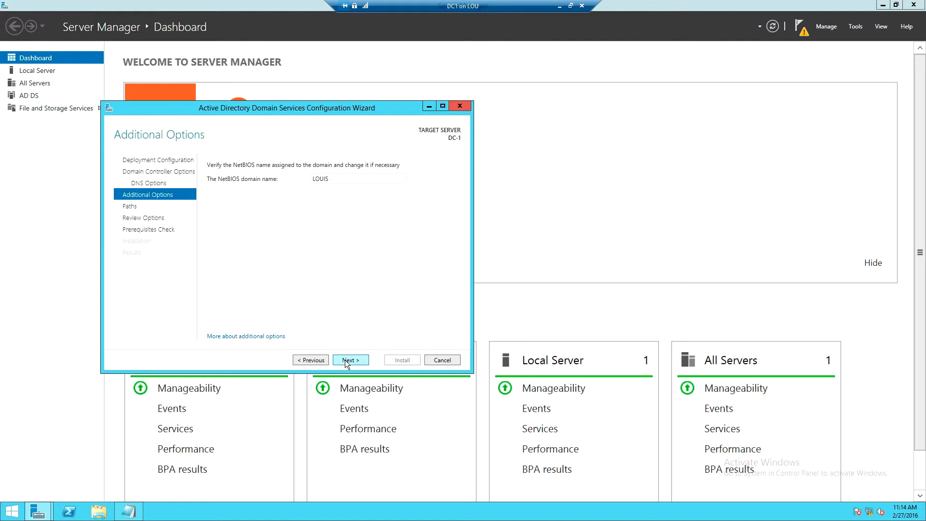
pyautogui.click(346, 361)
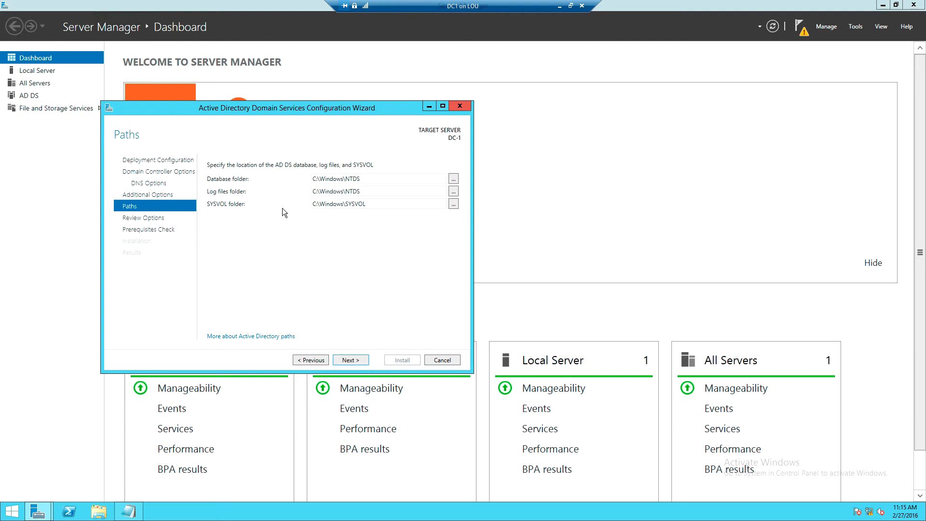
pyautogui.click(343, 359)
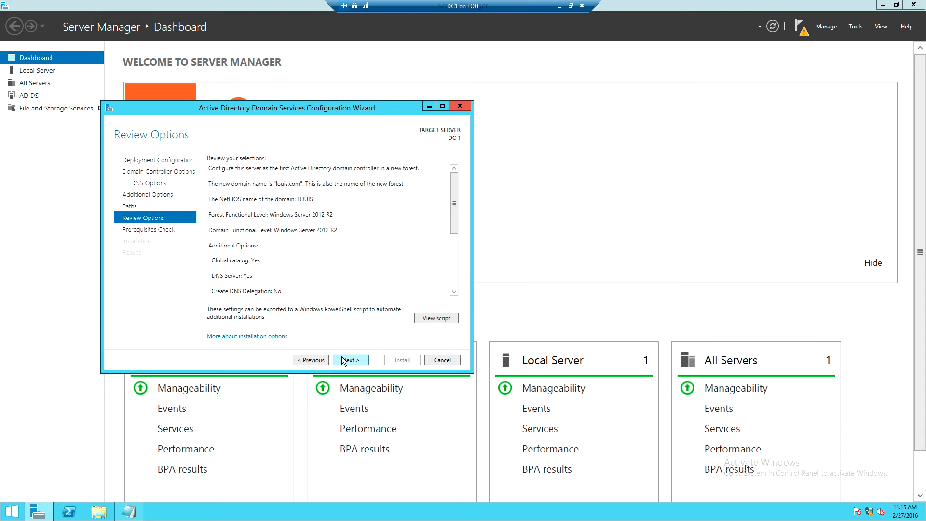
# View the generated Windows PowerShell script for the AD DS deployment and close it.
pyautogui.click(423, 319)
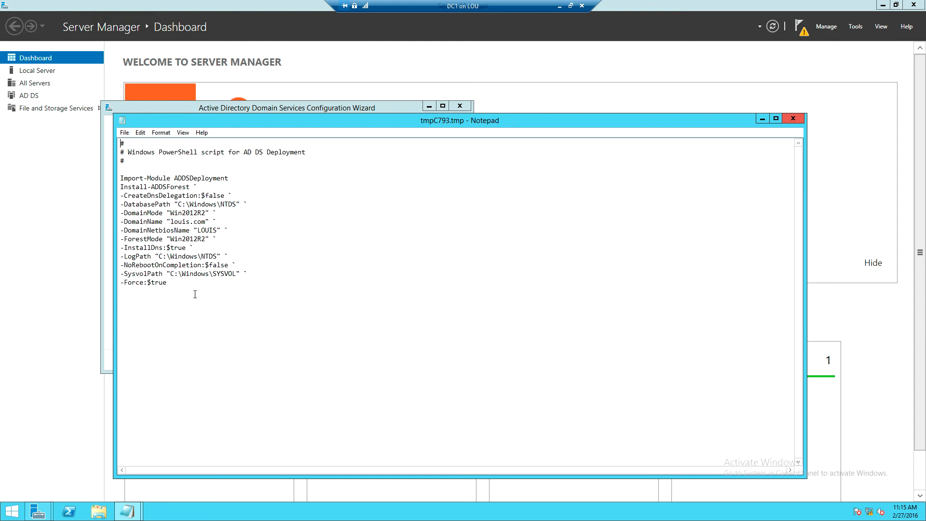
pyautogui.moveTo(194, 294); pyautogui.dragTo(119, 127)
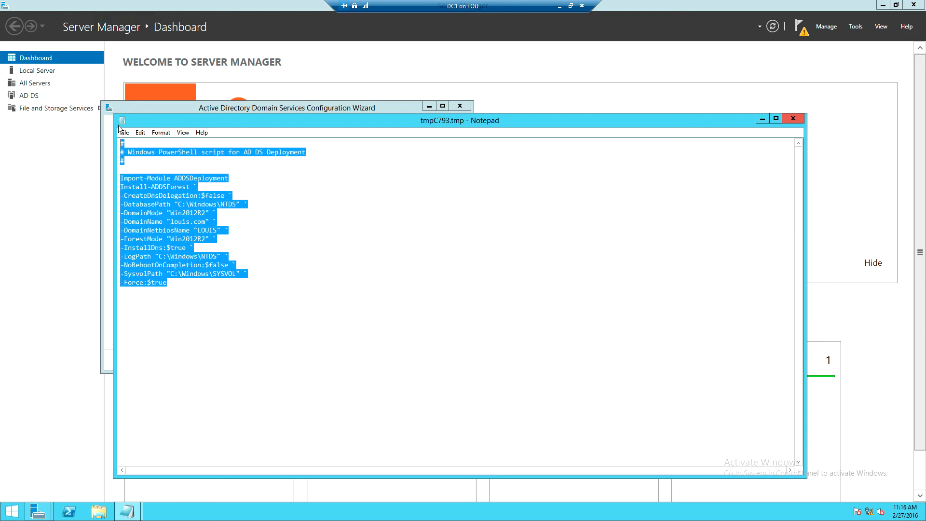
pyautogui.click(316, 241)
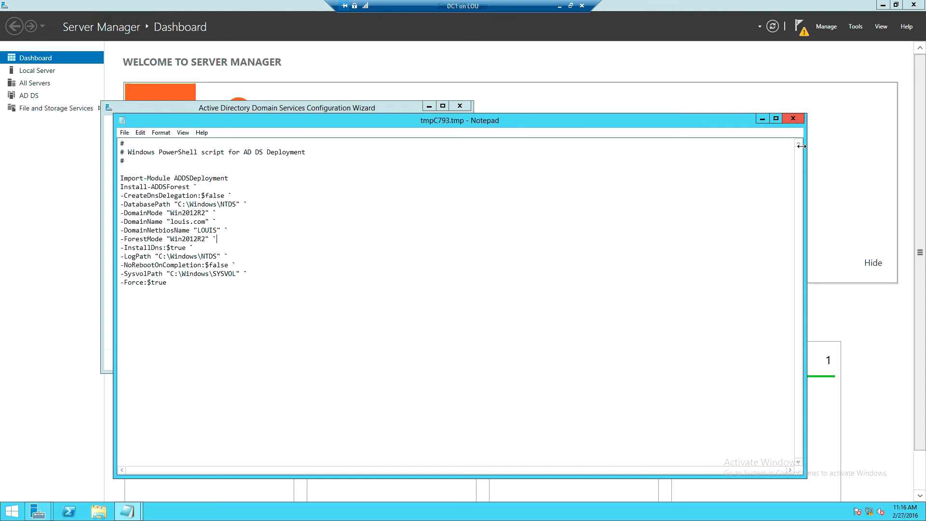
pyautogui.click(793, 118)
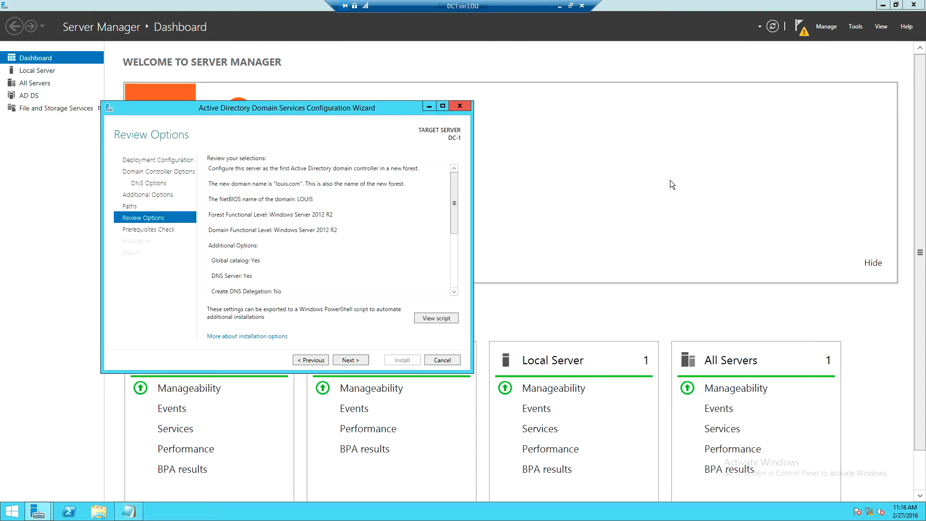
# Accept the reviewed options to run the prerequisites check and start the domain controller installation.
pyautogui.click(351, 361)
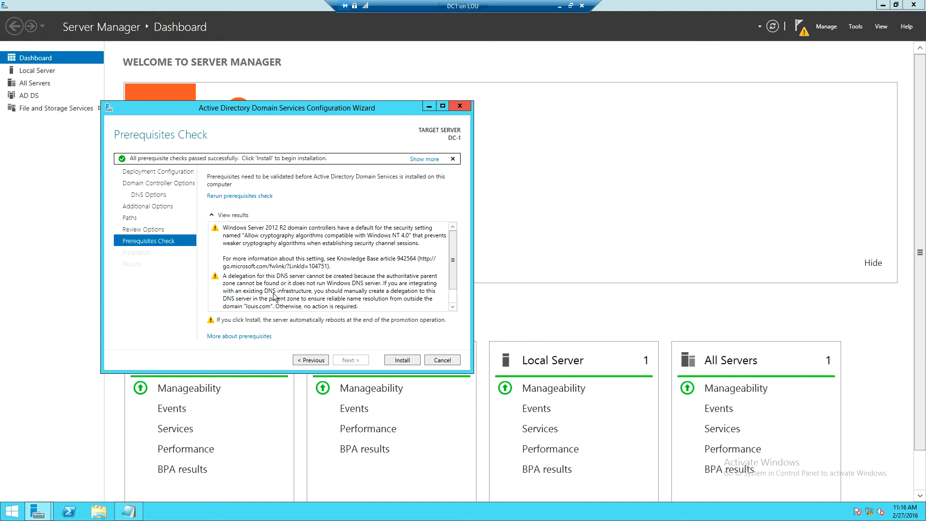
pyautogui.click(394, 359)
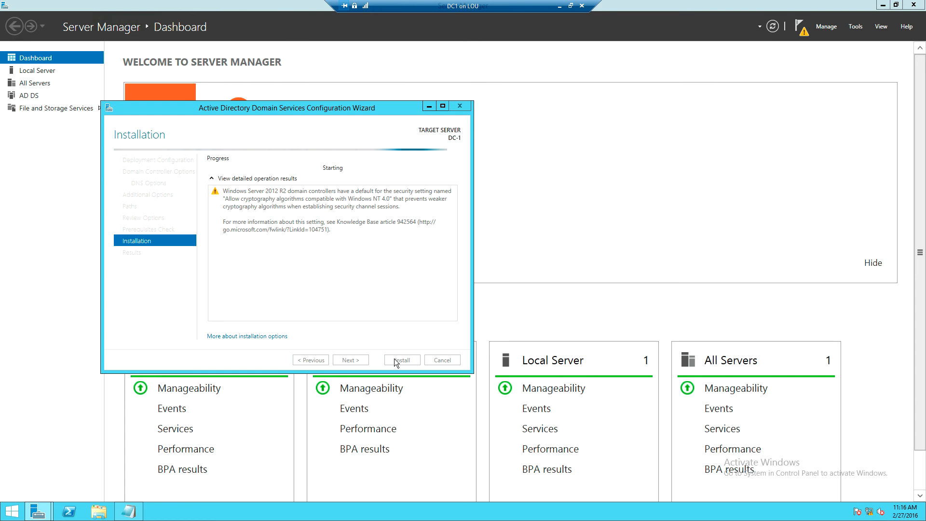
# Take the DC1 virtual machine out of full-screen mode and show the host's hidden notification icons.
pyautogui.click(569, 6)
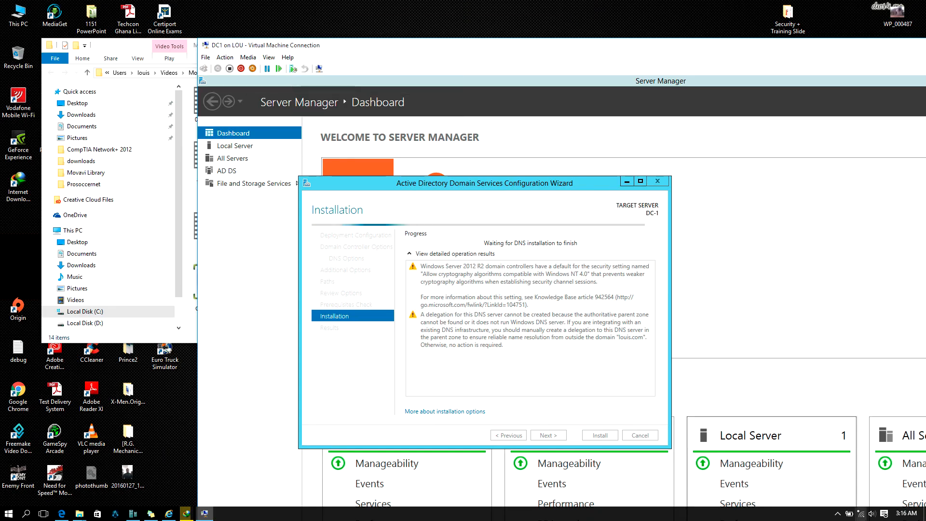
pyautogui.click(839, 514)
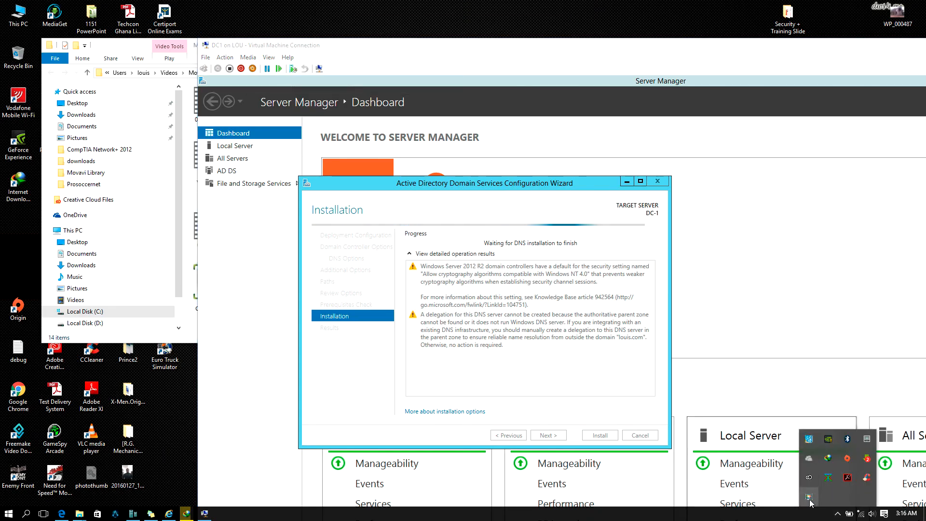